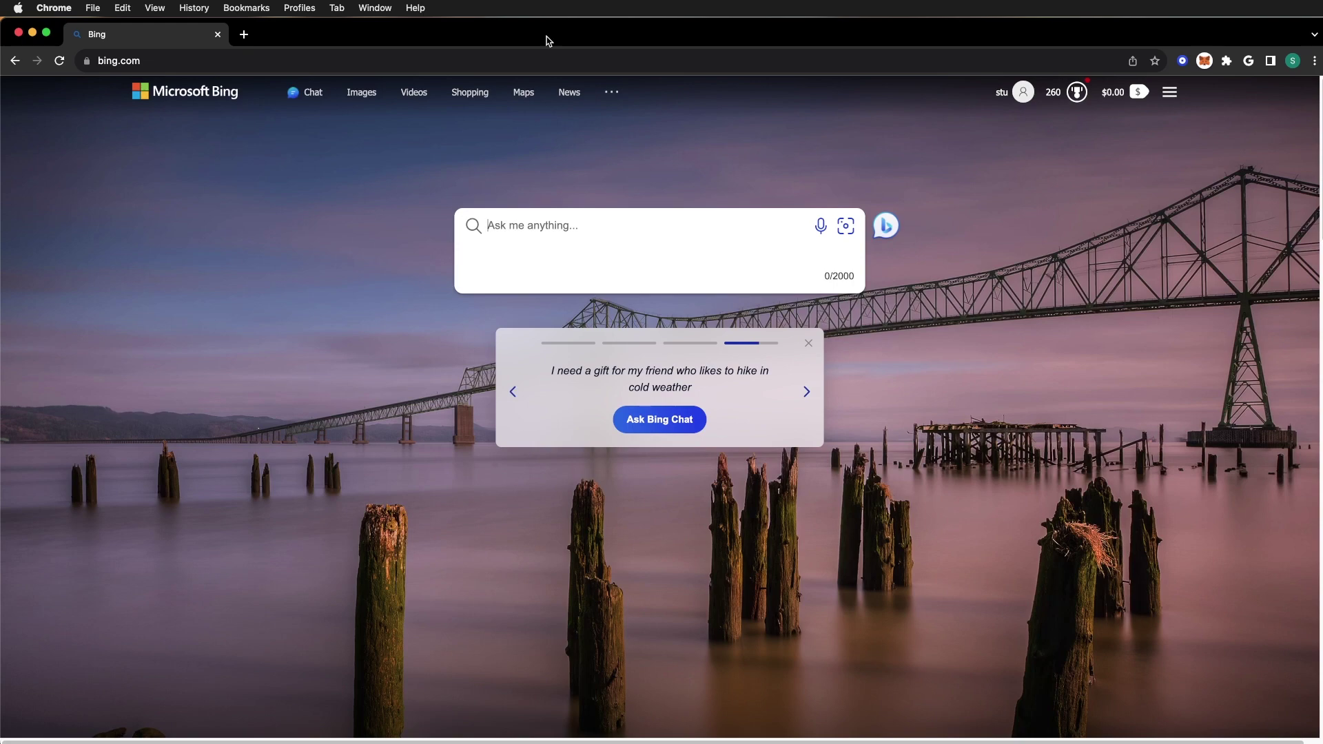
# Step: Load nytimes.com in a new browser tab beside the Bing homepage
pyautogui.hotkey('ctrl', 't')
pyautogui.write('ny')
pyautogui.press('Return')
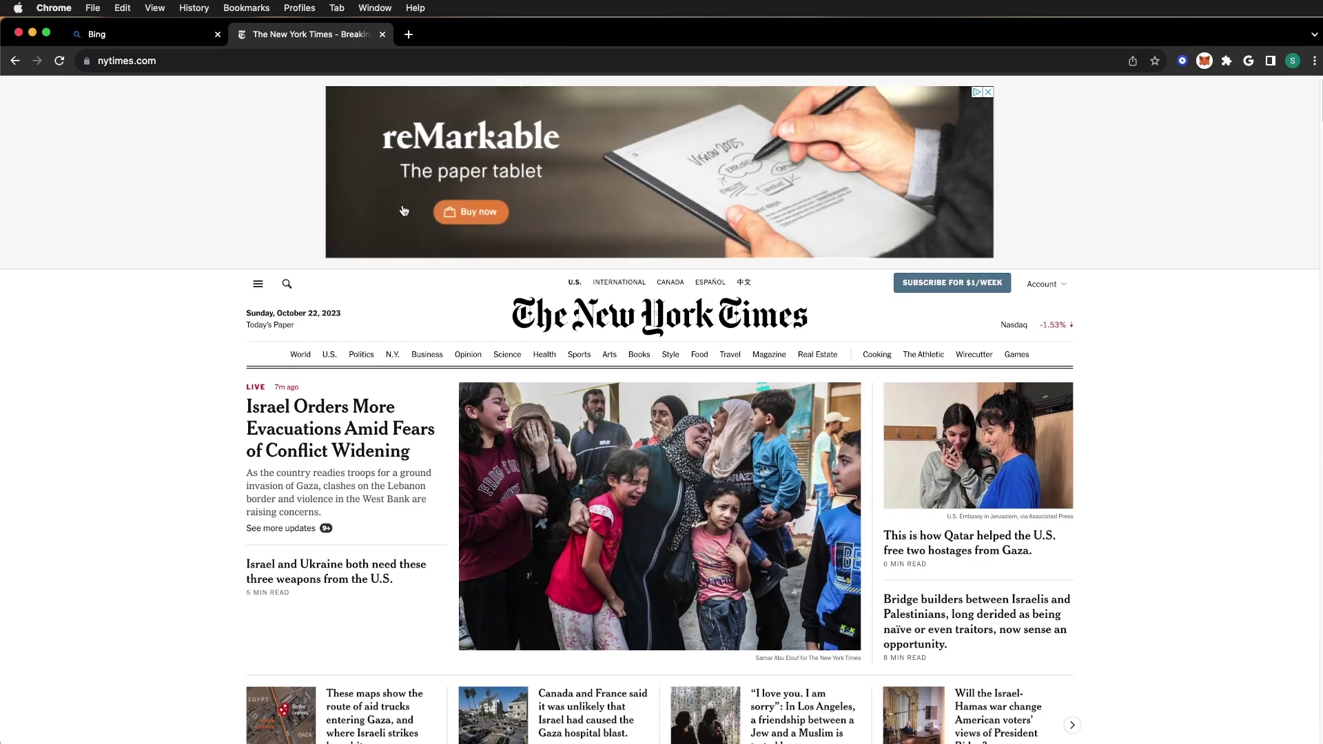
pyautogui.scroll(-5, 403, 222)
pyautogui.scroll(-5, 405, 222)
pyautogui.scroll(10, 404, 222)
pyautogui.scroll(-3, 404, 222)
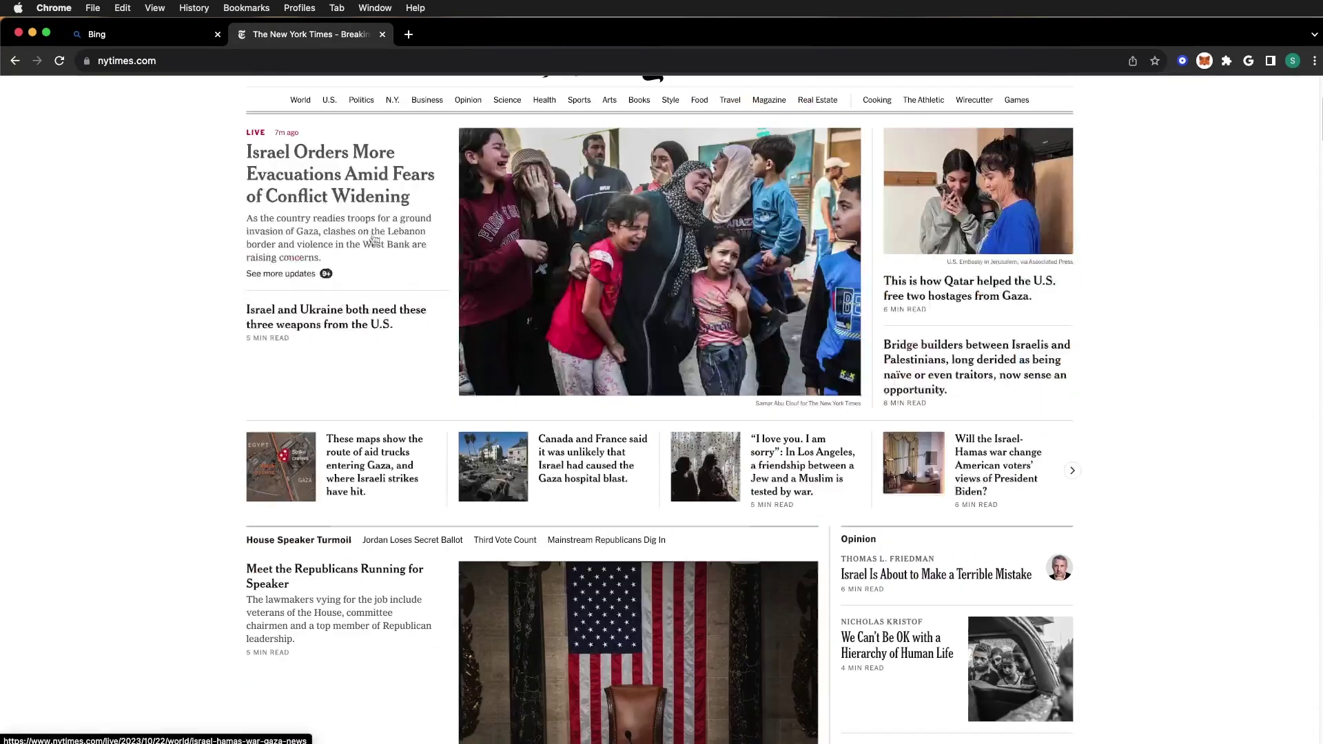
# Step: View the NYTimes homepage HTML source and select all of it
pyautogui.rightClick(181, 279)
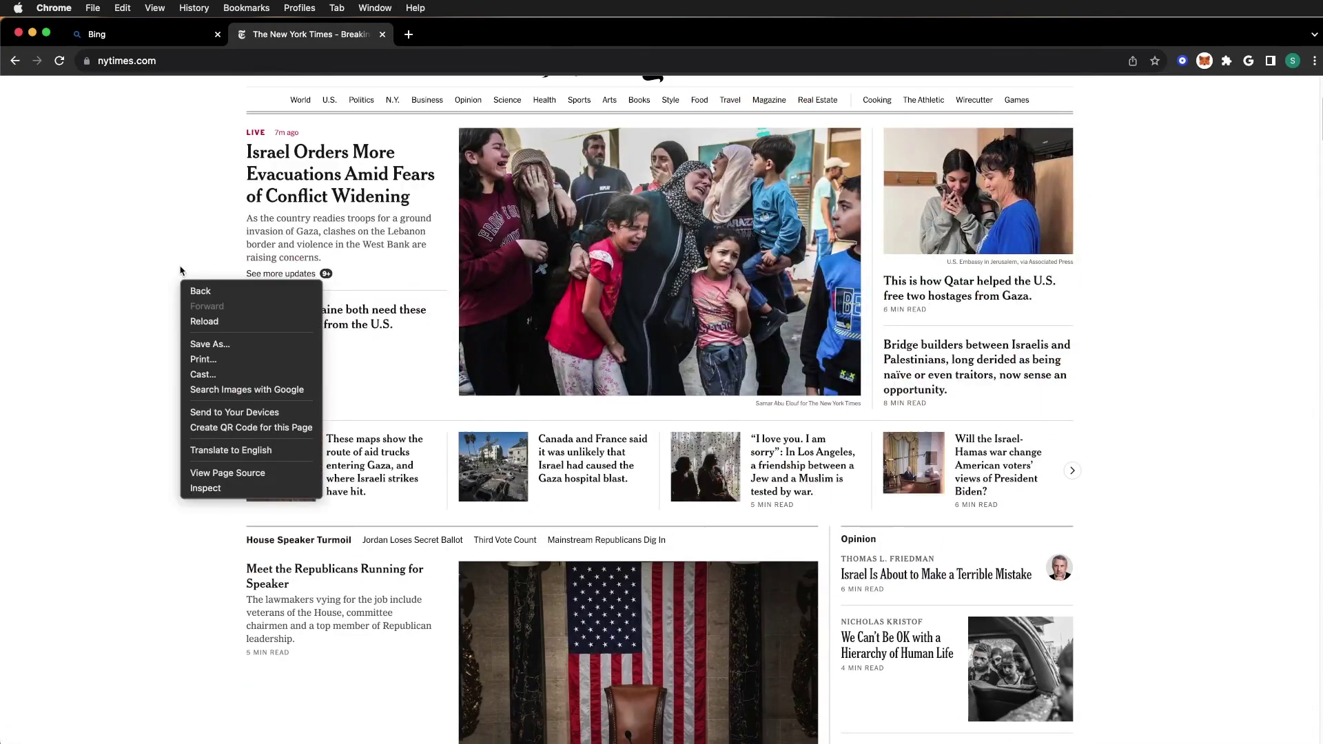
pyautogui.click(216, 475)
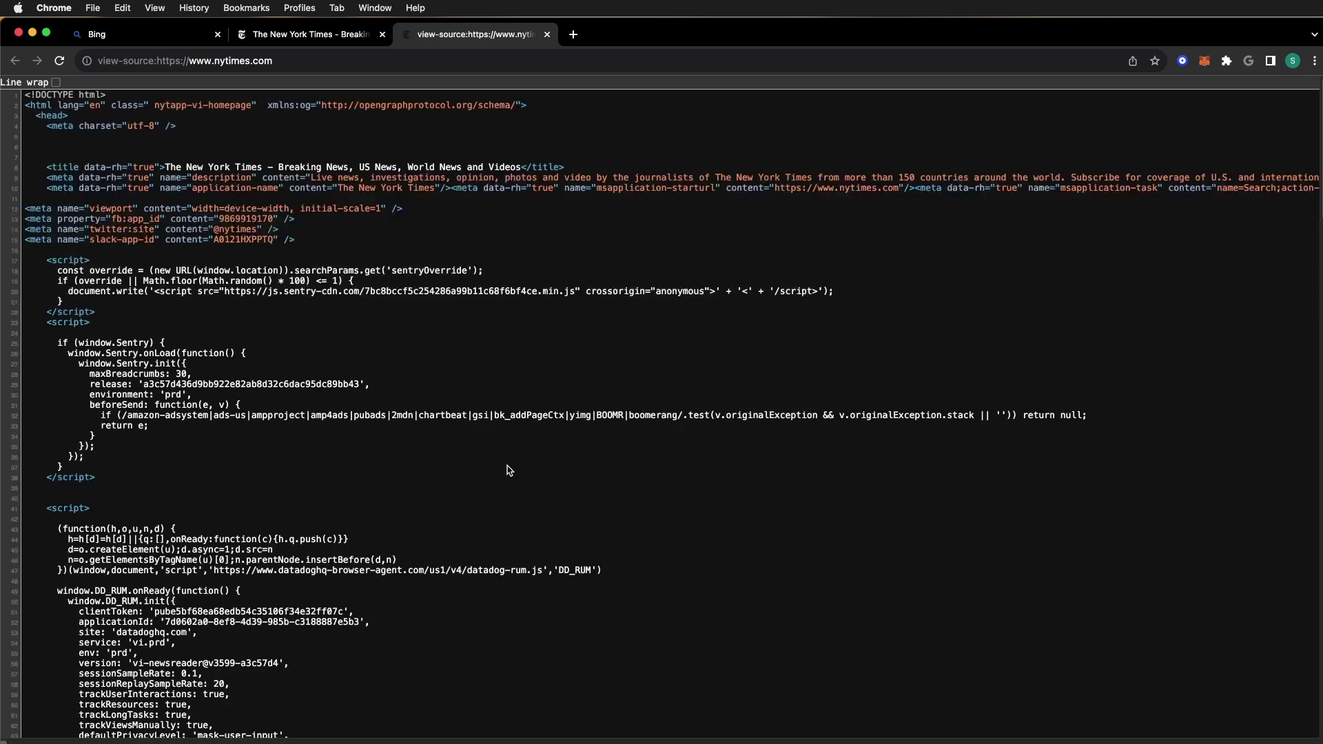
pyautogui.press('cmd+a')
pyautogui.press('super+c')
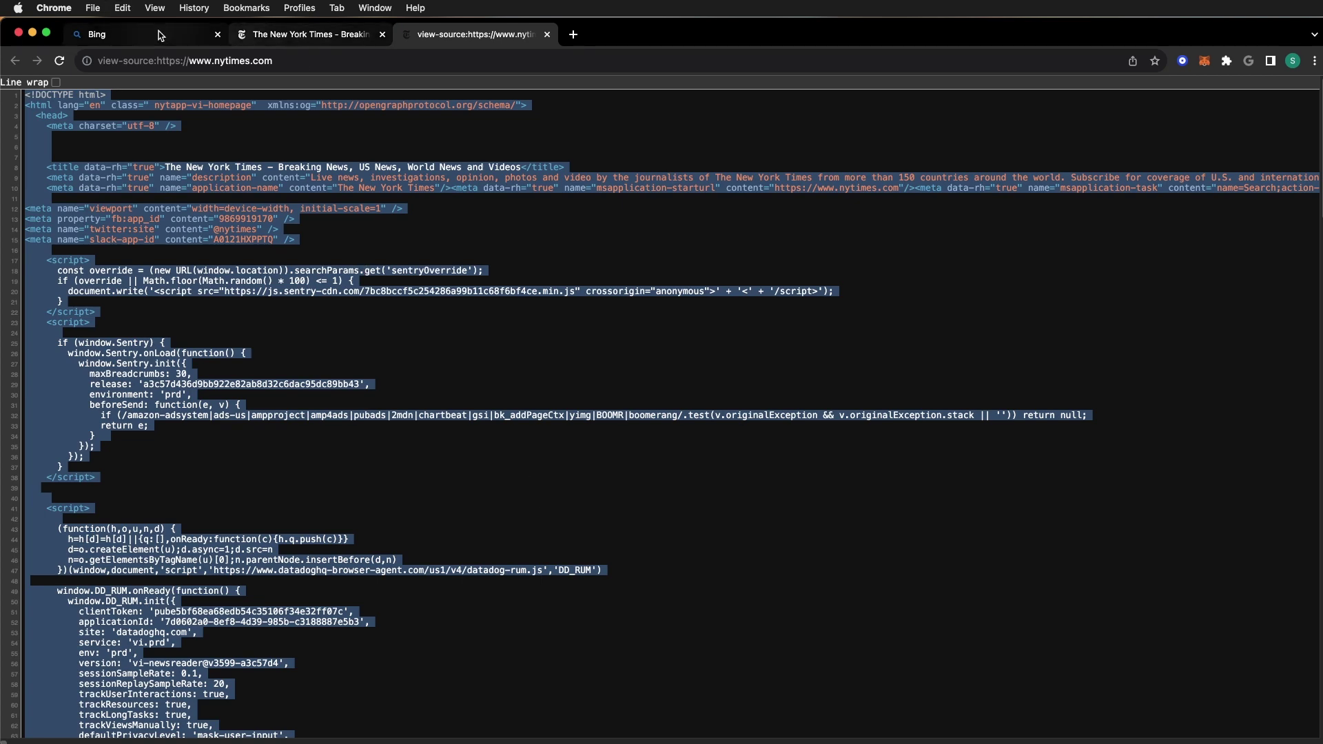
# Step: Submit a Bing query asking for the specific SEO of the pasted NYTimes HTML source
pyautogui.click(122, 31)
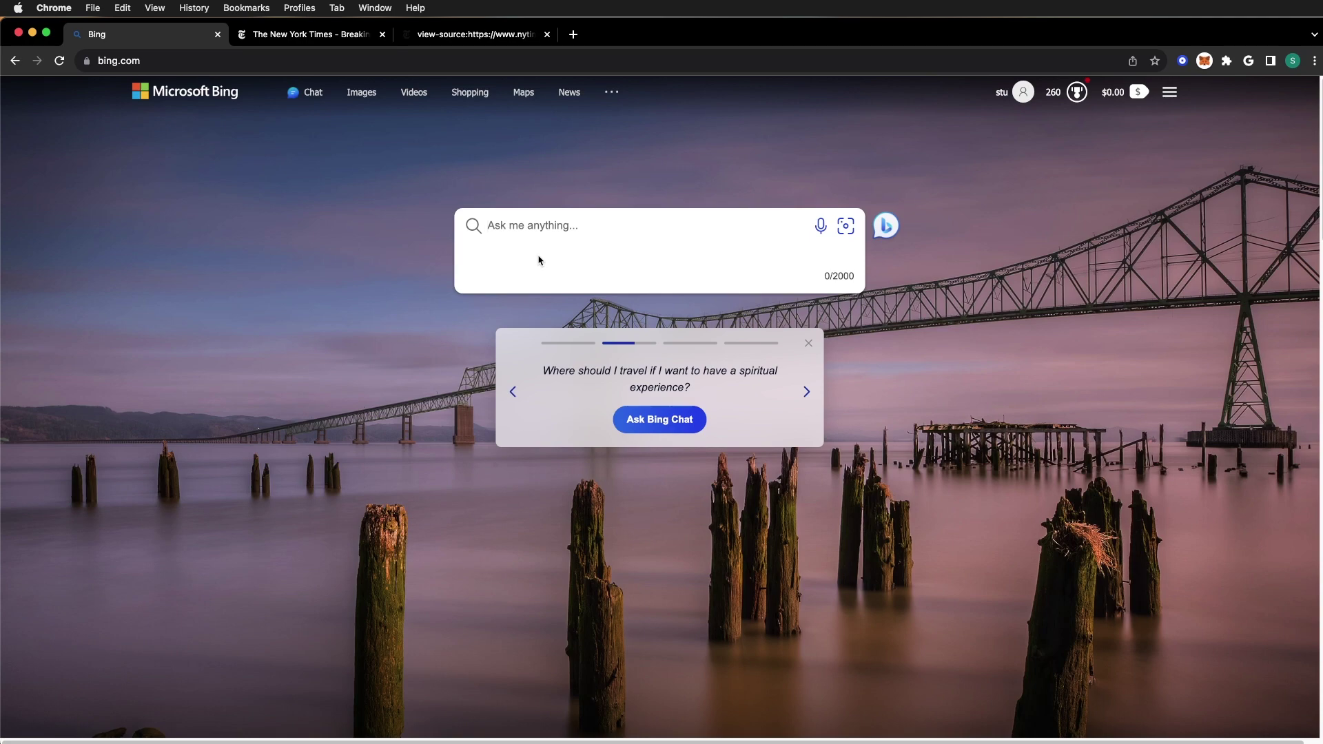
pyautogui.write('List out t')
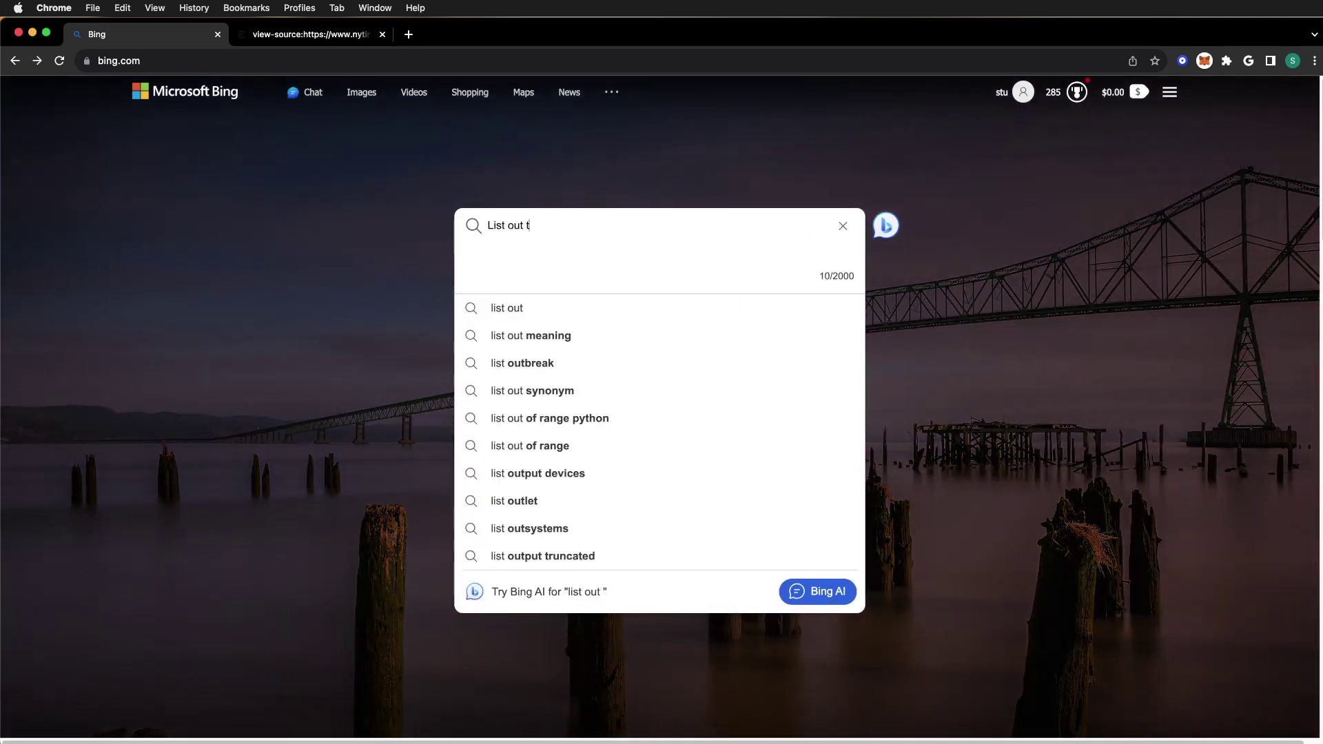
pyautogui.write('he speci')
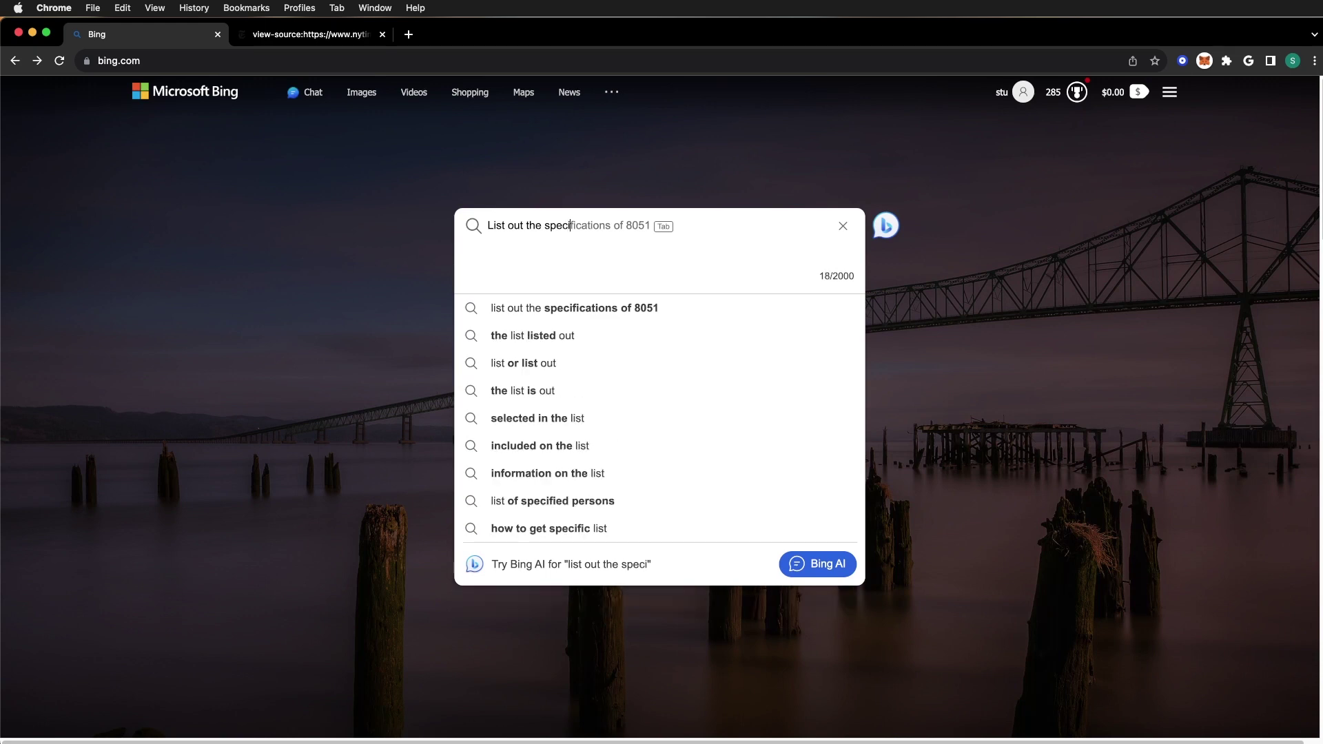
pyautogui.write('fic ')
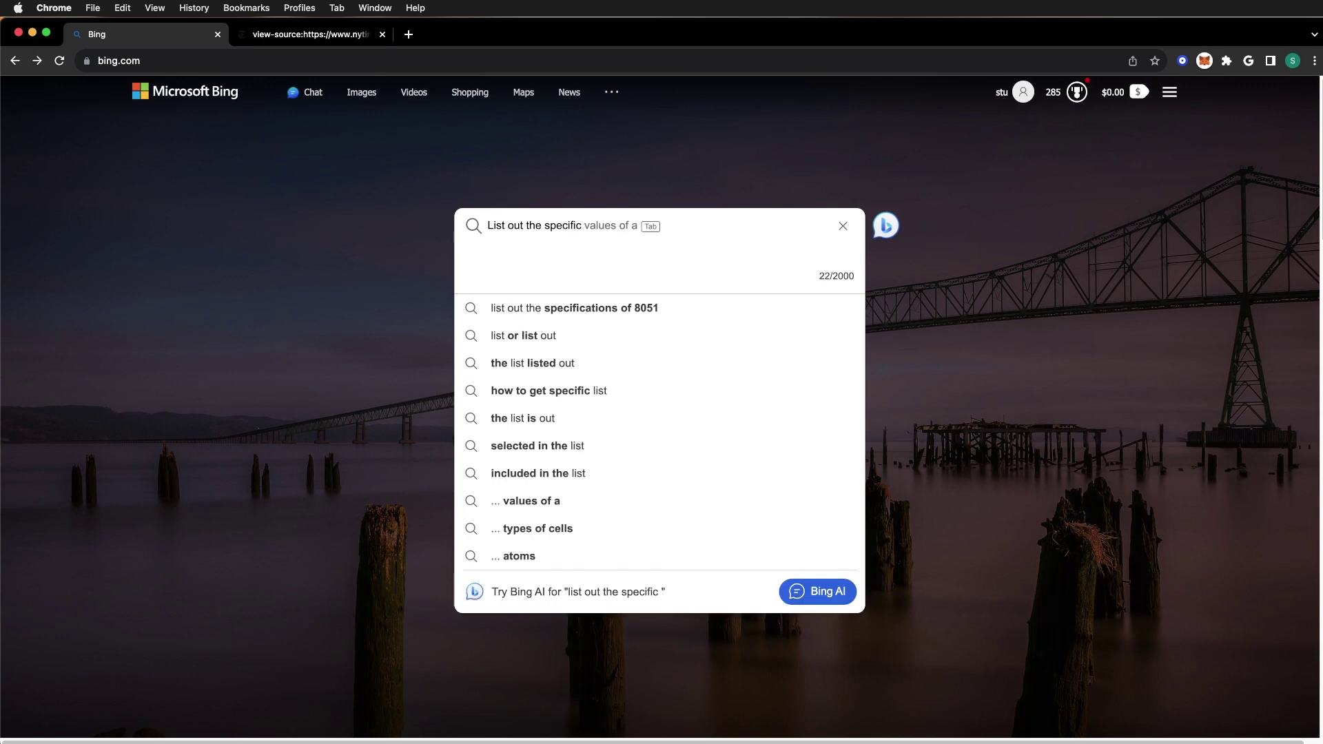
pyautogui.write('SEO of the f')
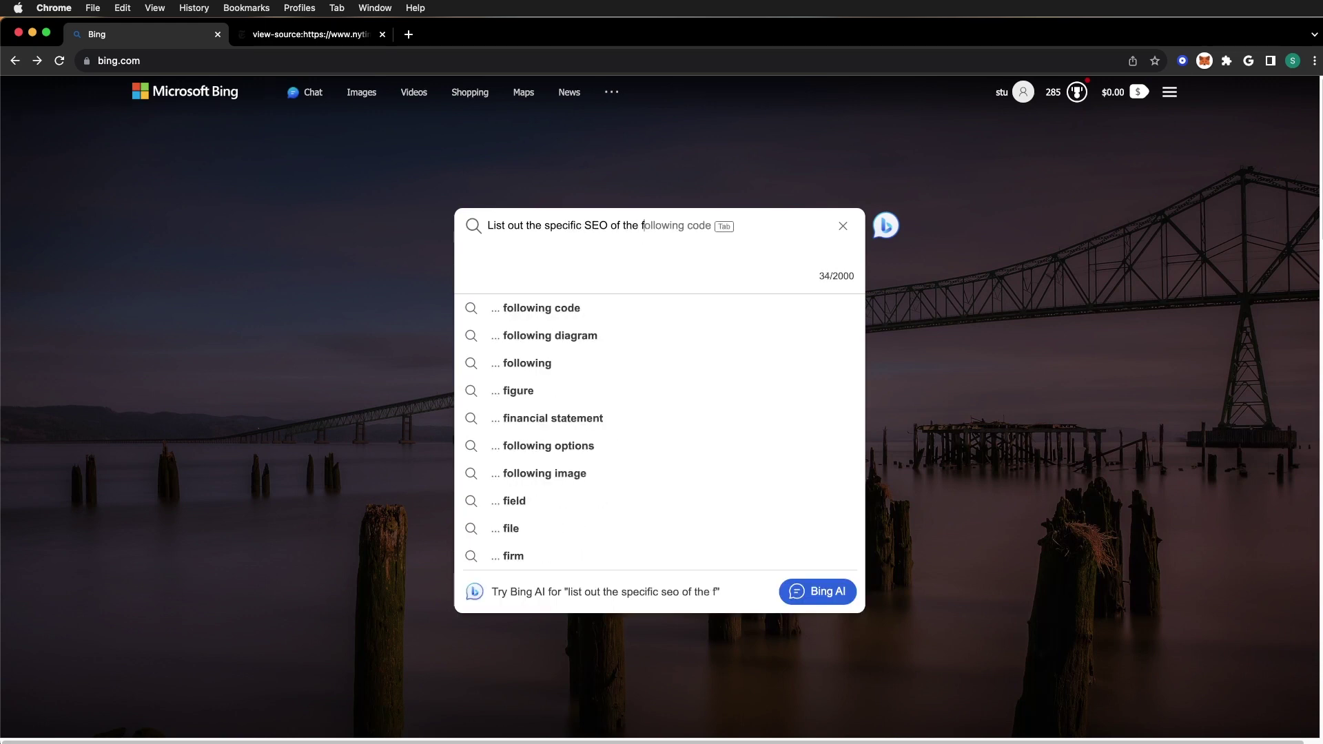
pyautogui.write('ollowing ')
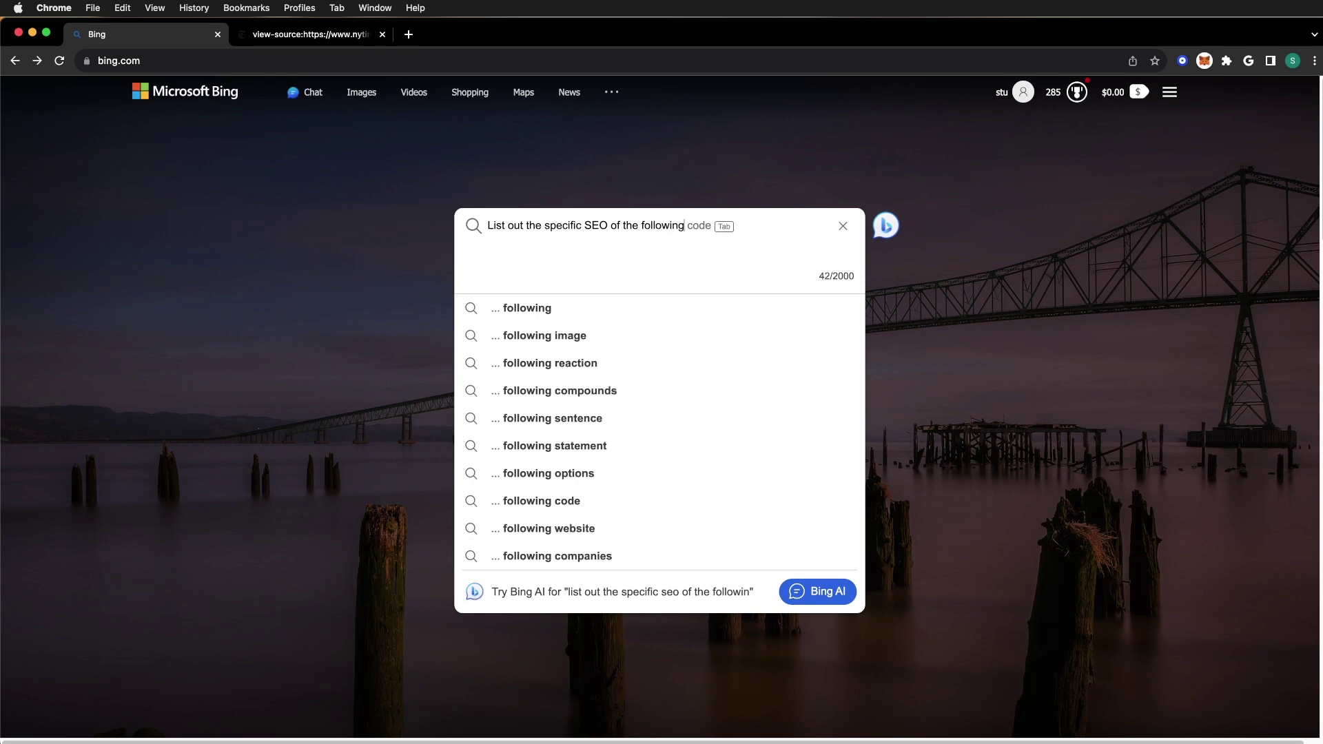
pyautogui.write('HTML ')
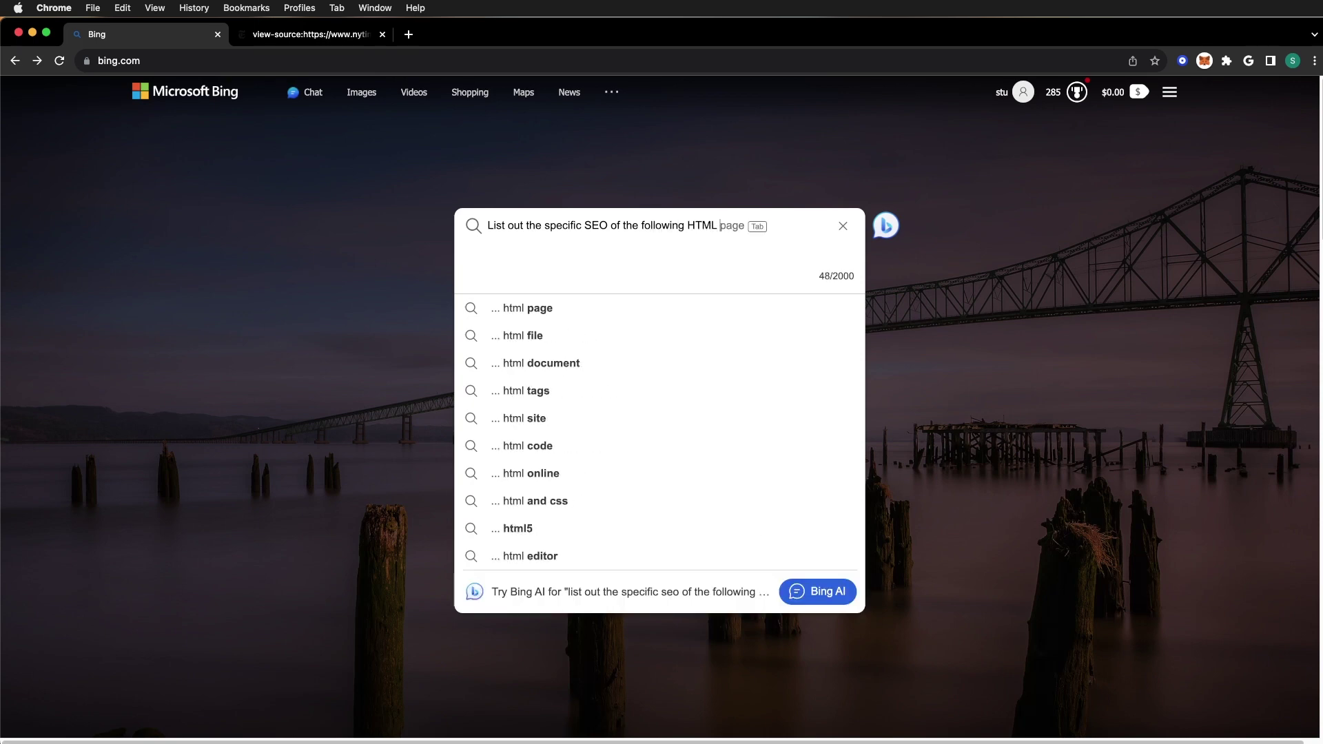
pyautogui.write('page:')
pyautogui.hotkey('shift', 'Return')
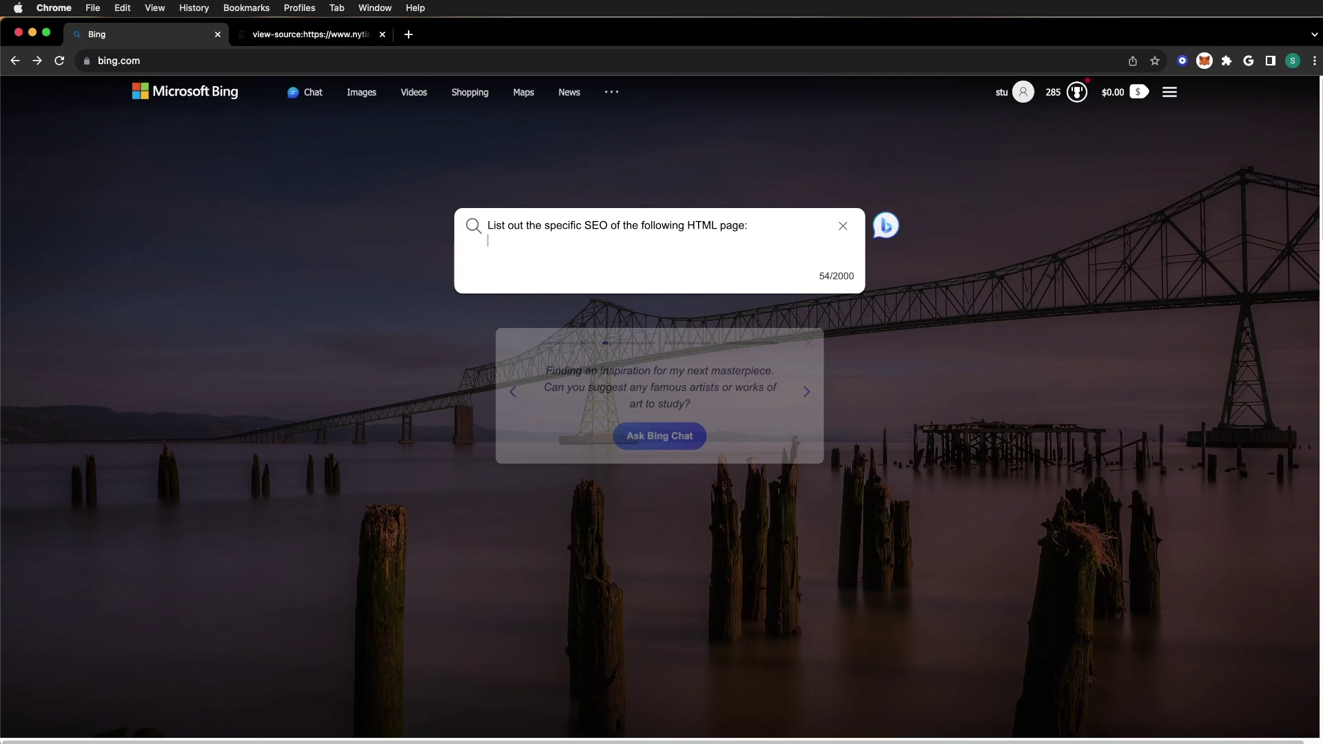
pyautogui.press('super+v')
pyautogui.press('Return')
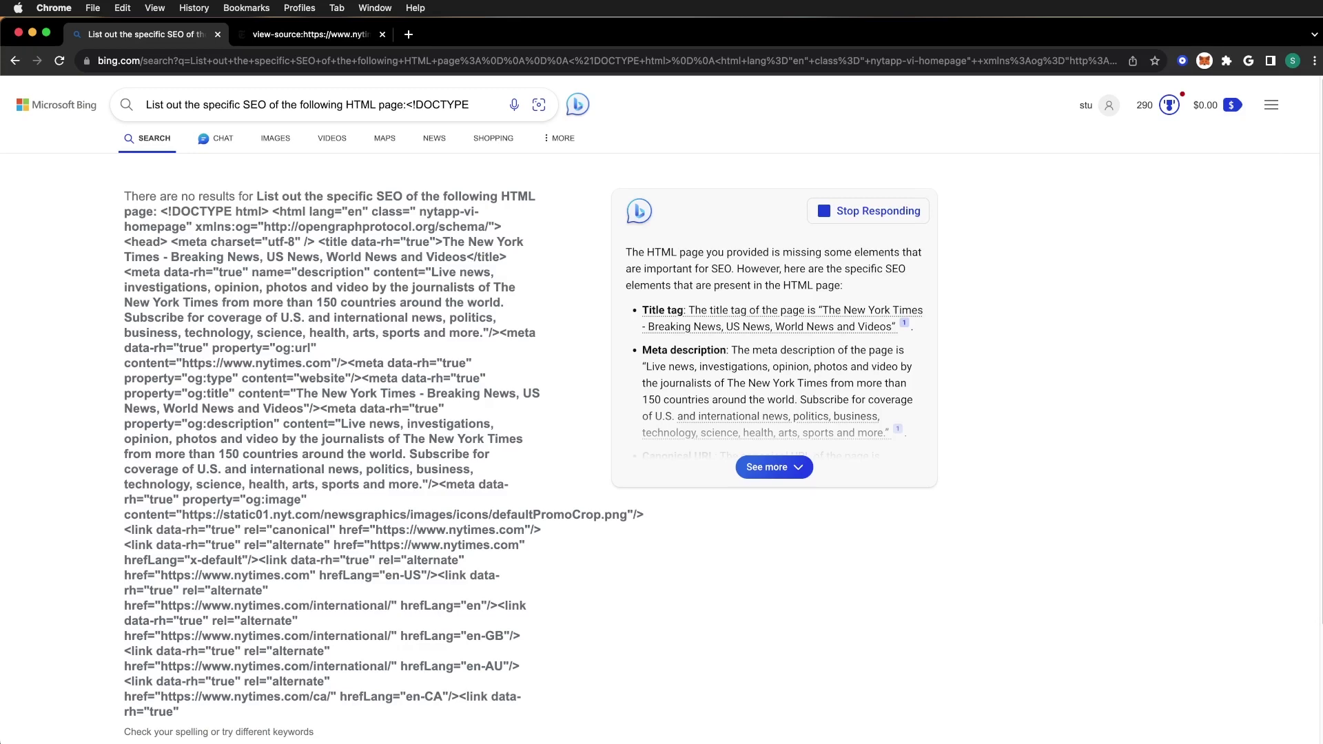
# Step: Expand the full Bing Chat answer and highlight the phrase 'missing some elements'
pyautogui.click(765, 474)
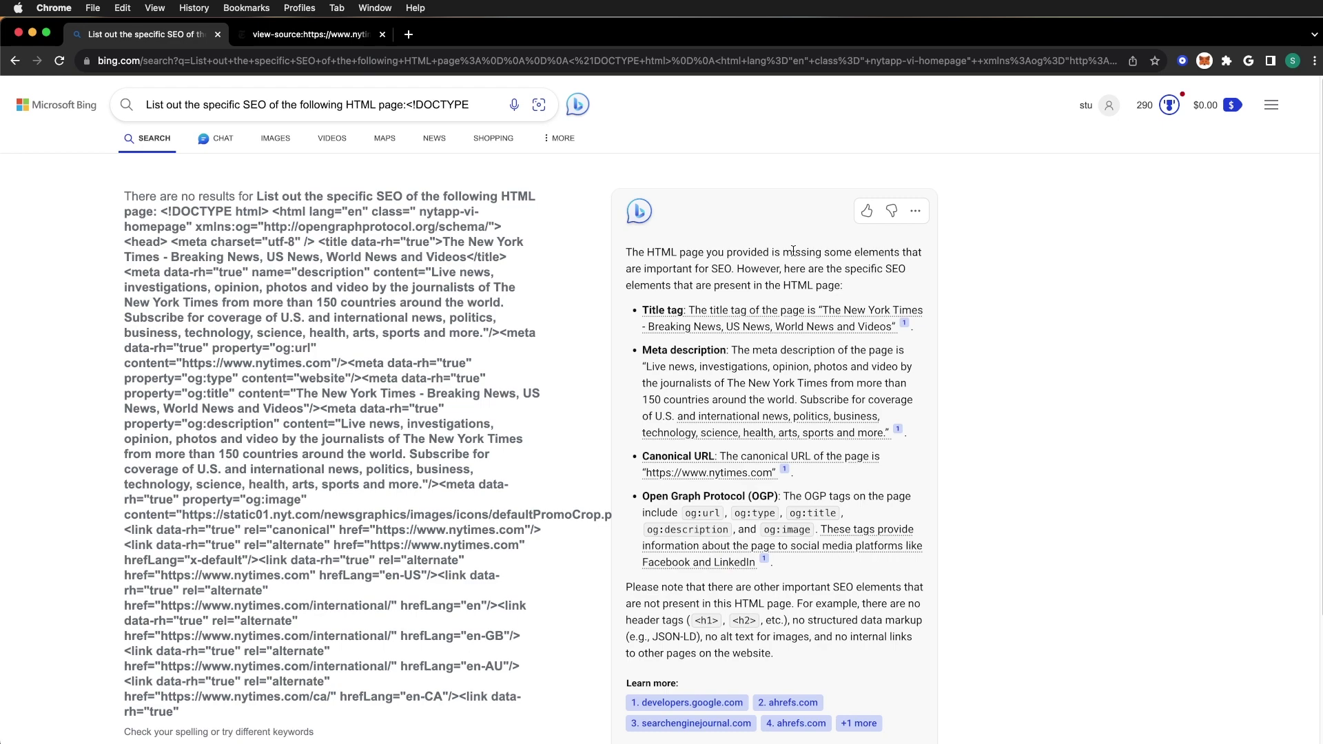
pyautogui.moveTo(780, 251); pyautogui.dragTo(902, 251)
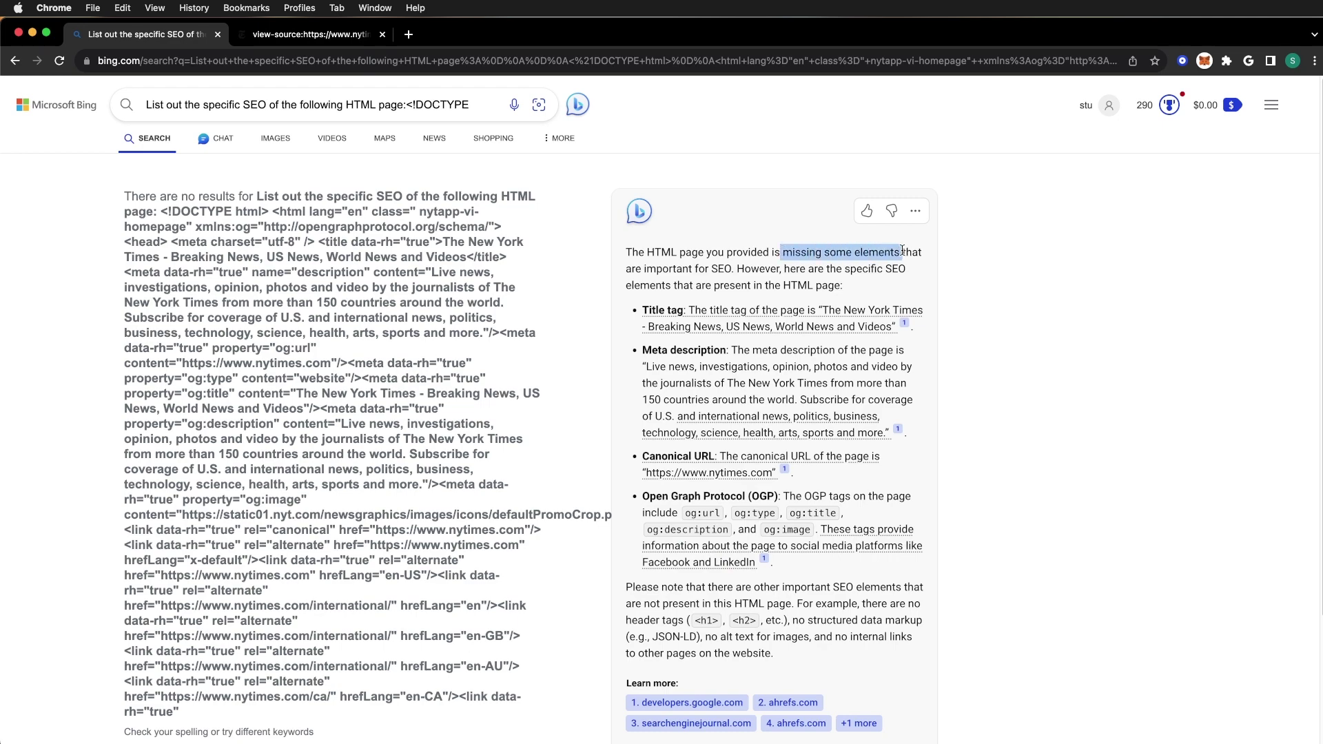
pyautogui.scroll(-3, 786, 434)
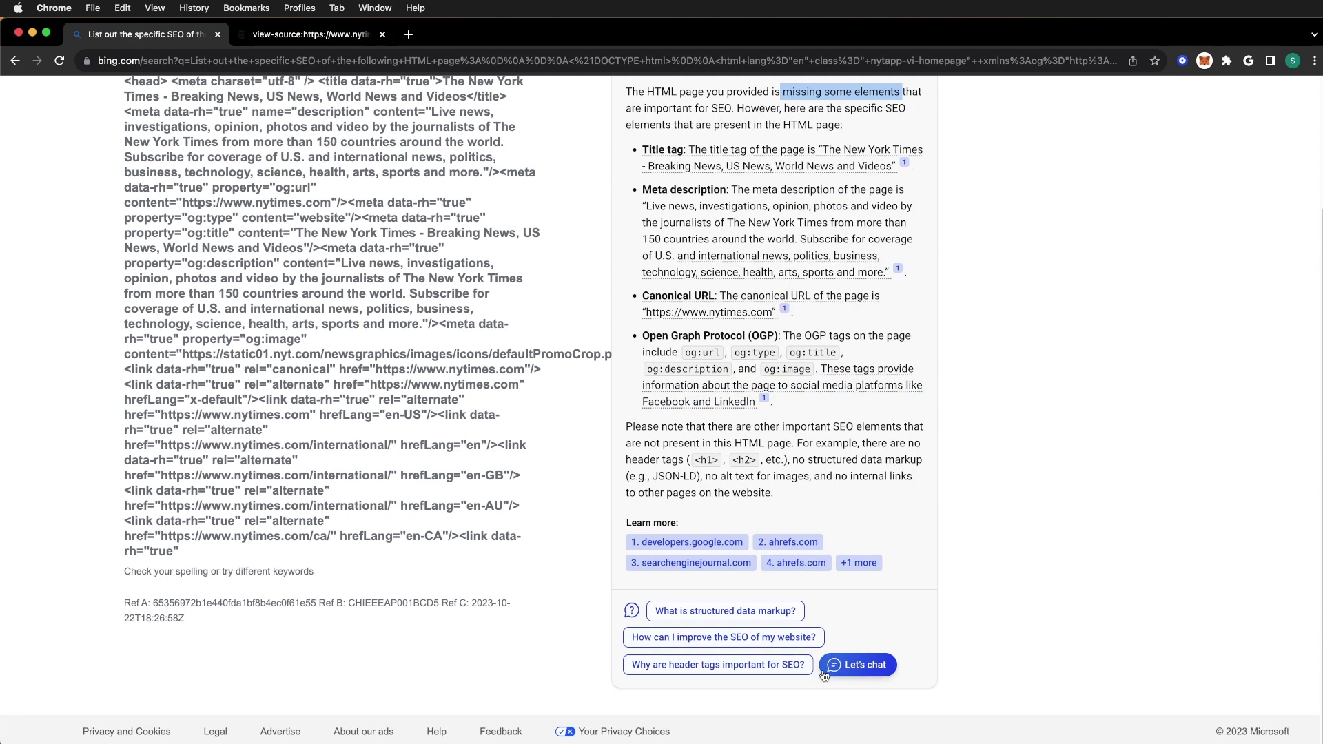
# Step: Continue in chat and ask about the missing SEO elements and improving the page's tags
pyautogui.click(841, 665)
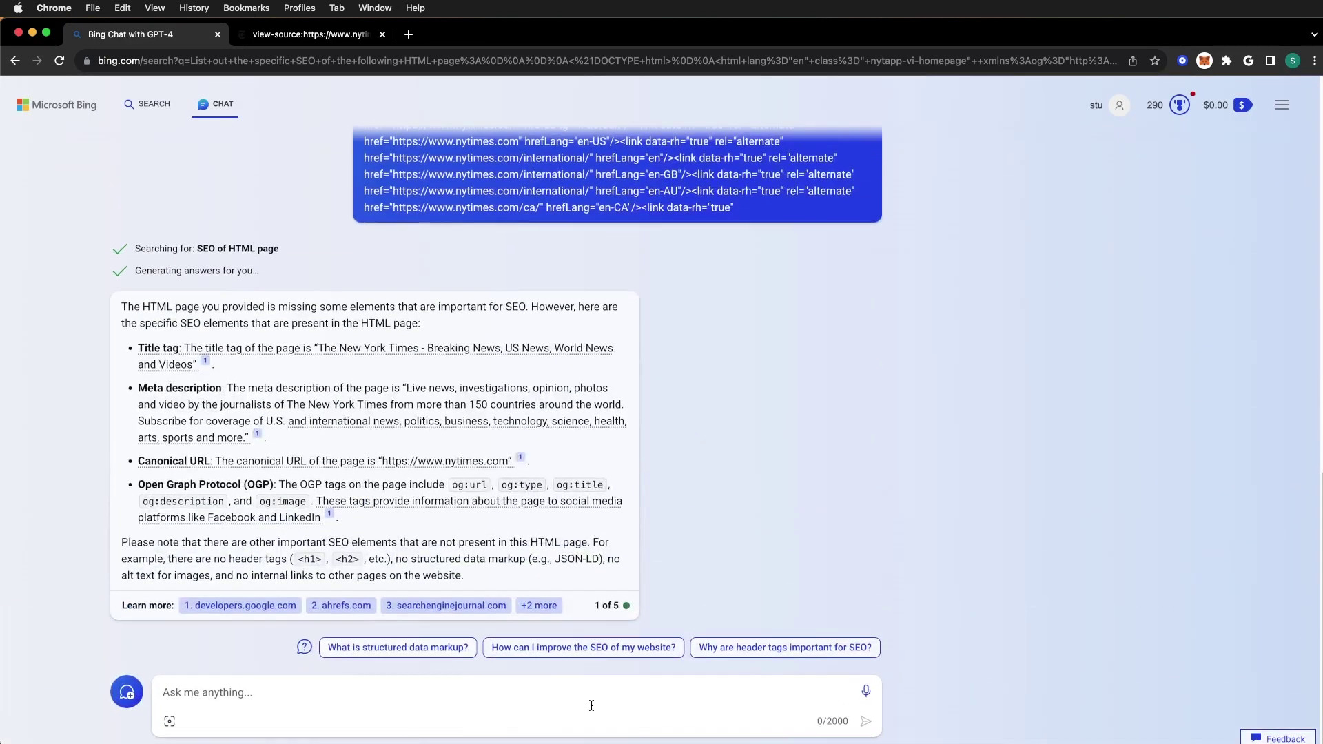
pyautogui.write('What ar')
pyautogui.write('e the missing ')
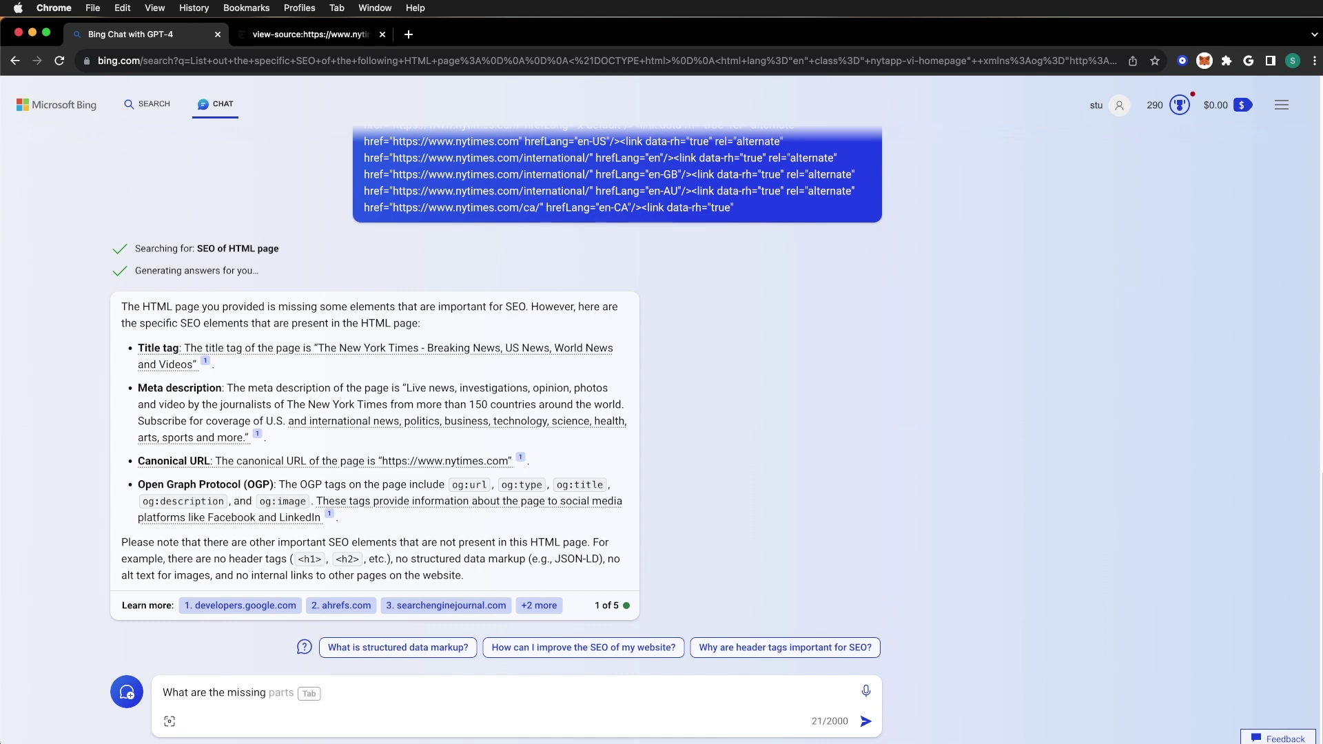
pyautogui.write('SEO ele')
pyautogui.write('ments of t')
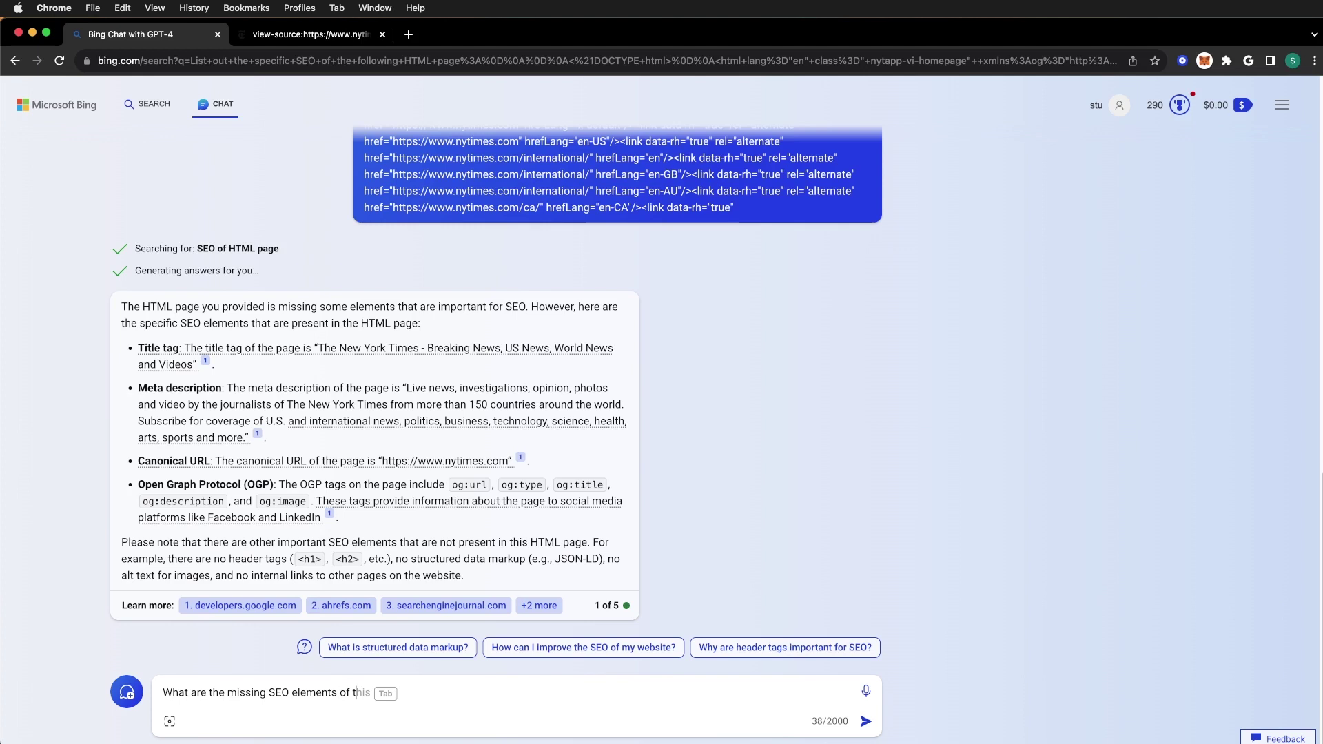
pyautogui.write('his HTML page')
pyautogui.write('? AND')
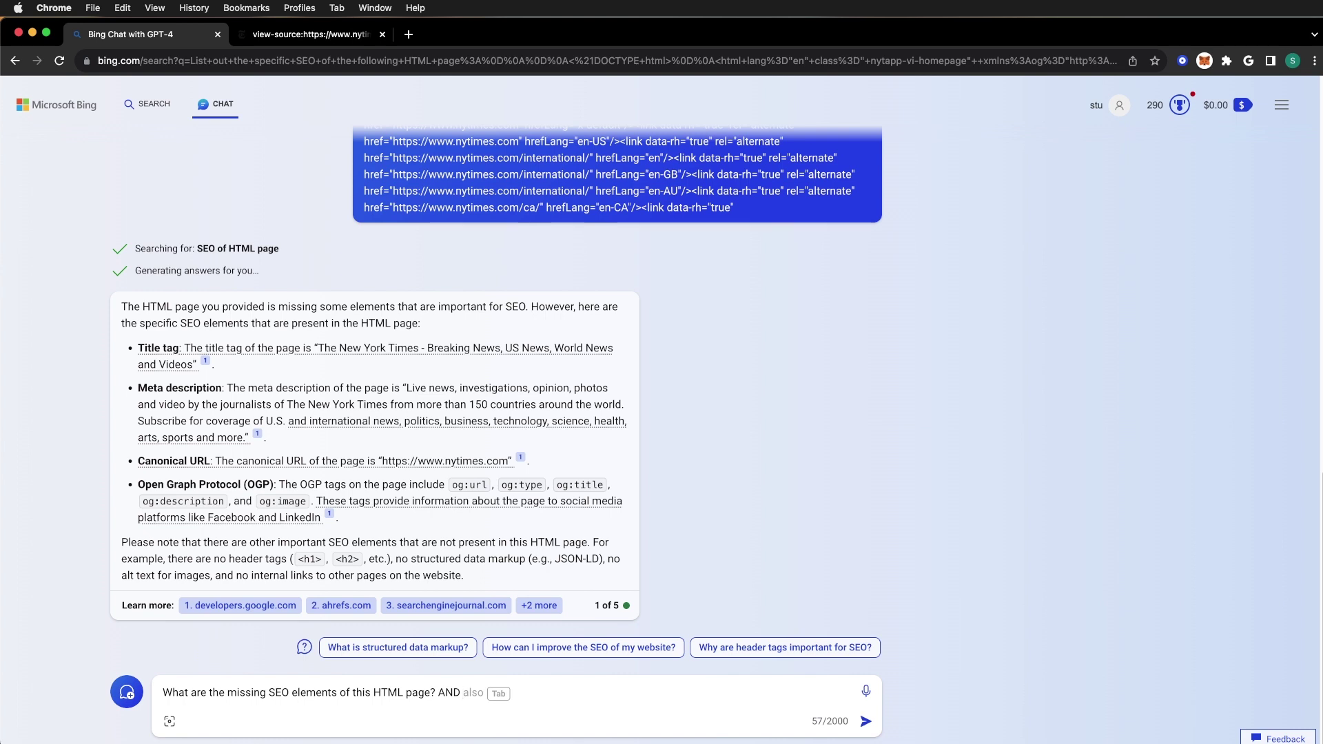
pyautogui.write('how ')
pyautogui.write('can the SEO ')
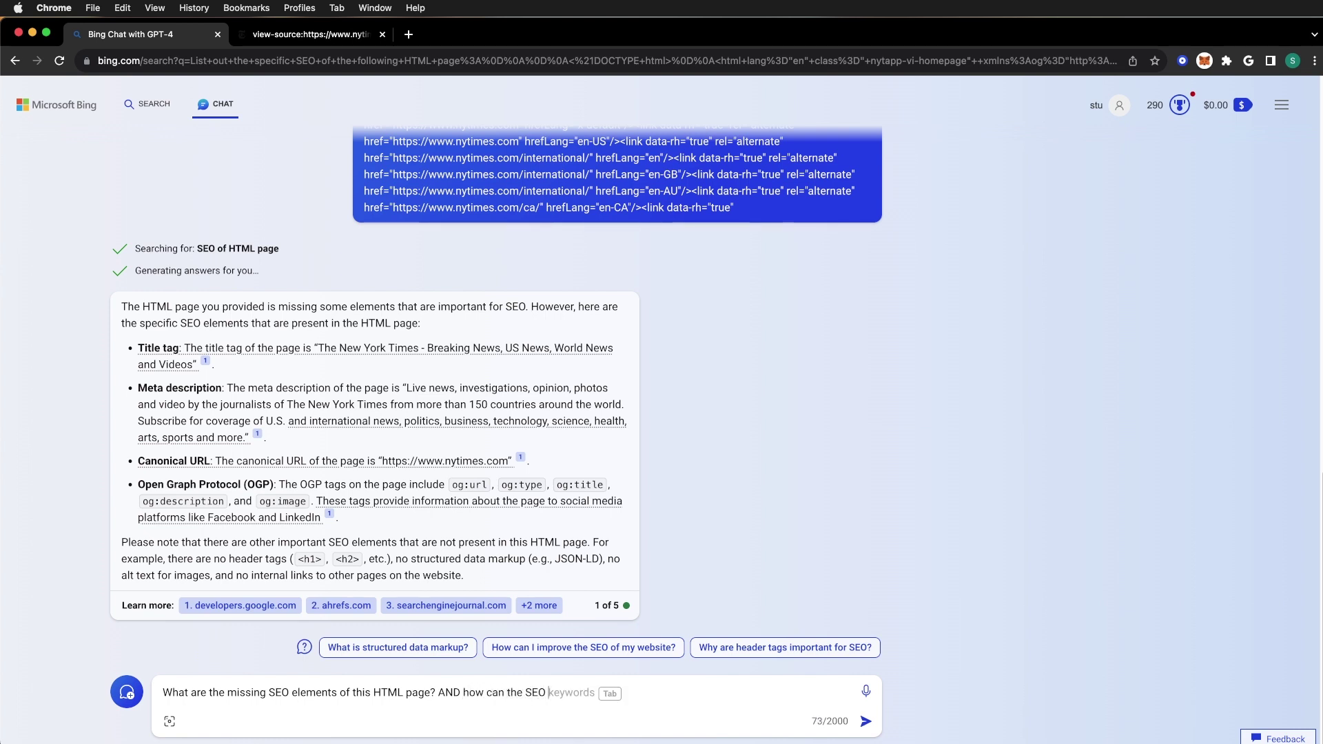
pyautogui.write('of this page ')
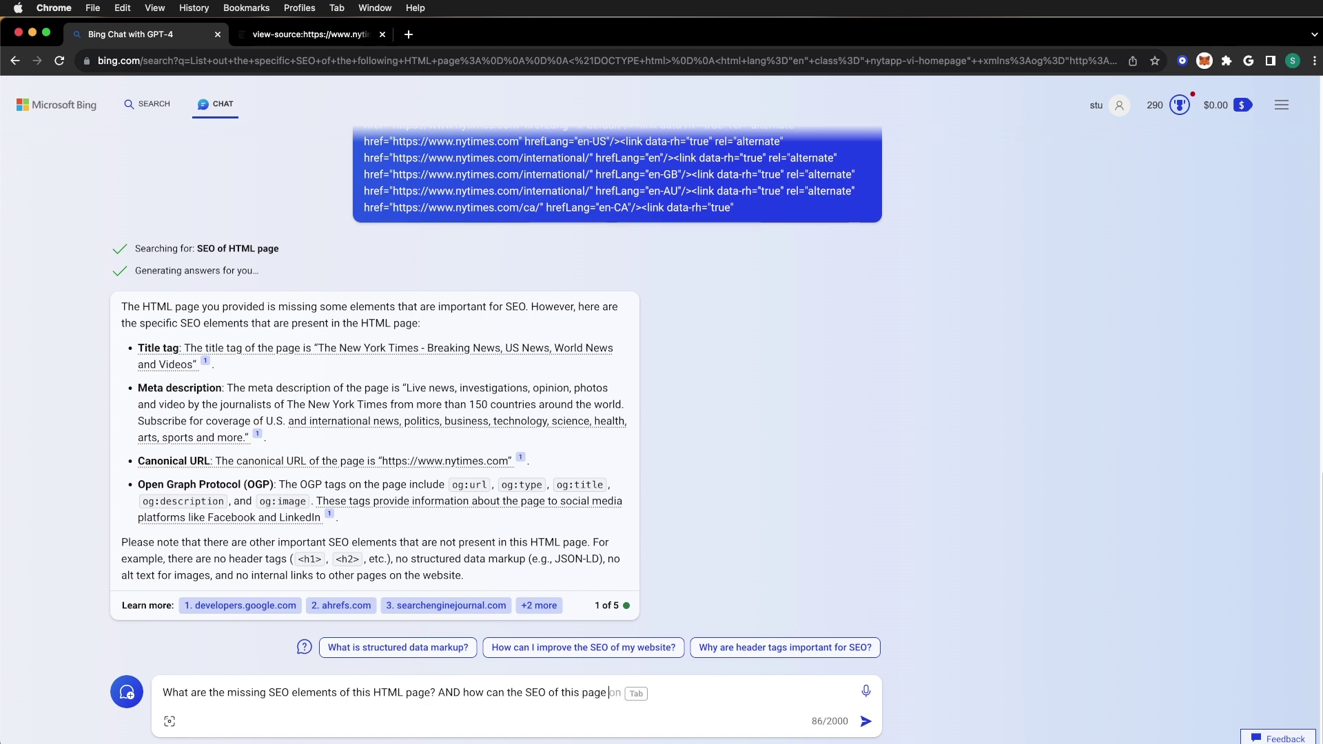
pyautogui.write("'s ")
pyautogui.write('a')
pyautogui.write('s b')
pyautogui.write('e improved?')
pyautogui.press('Return')
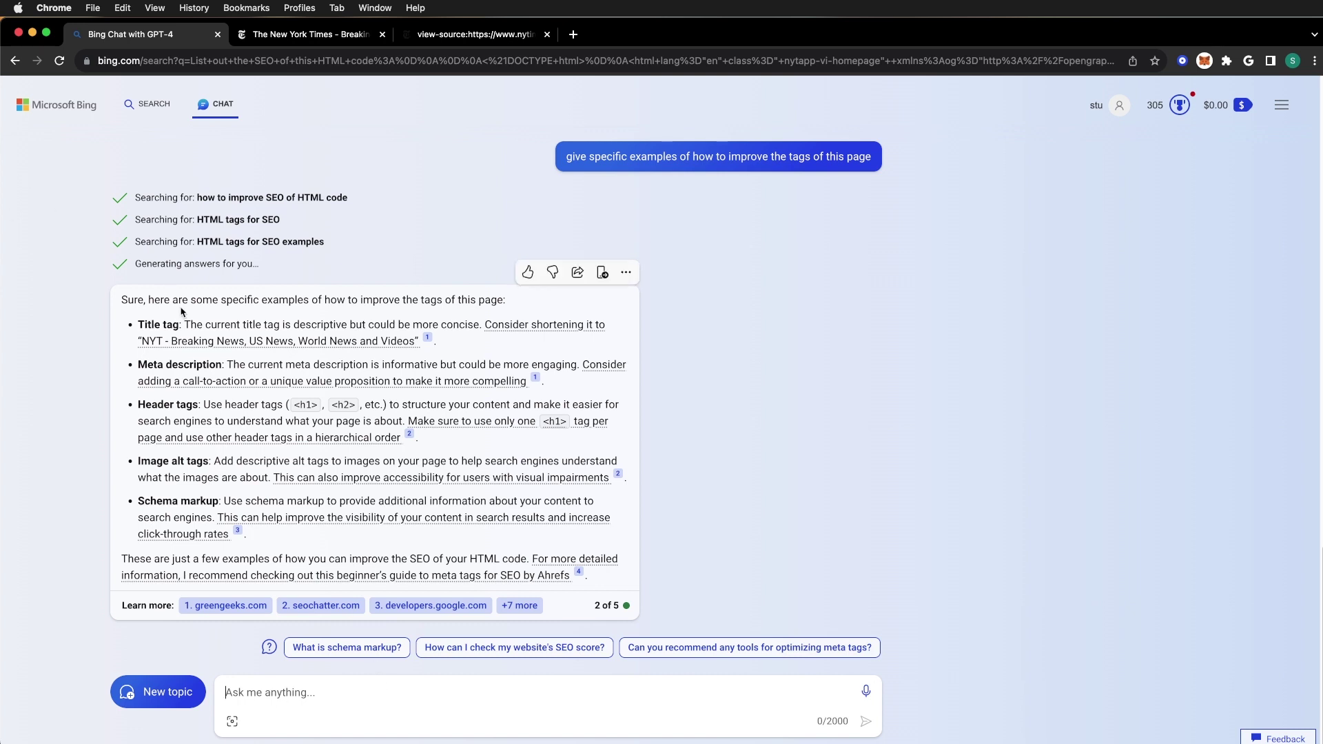
pyautogui.moveTo(374, 434)
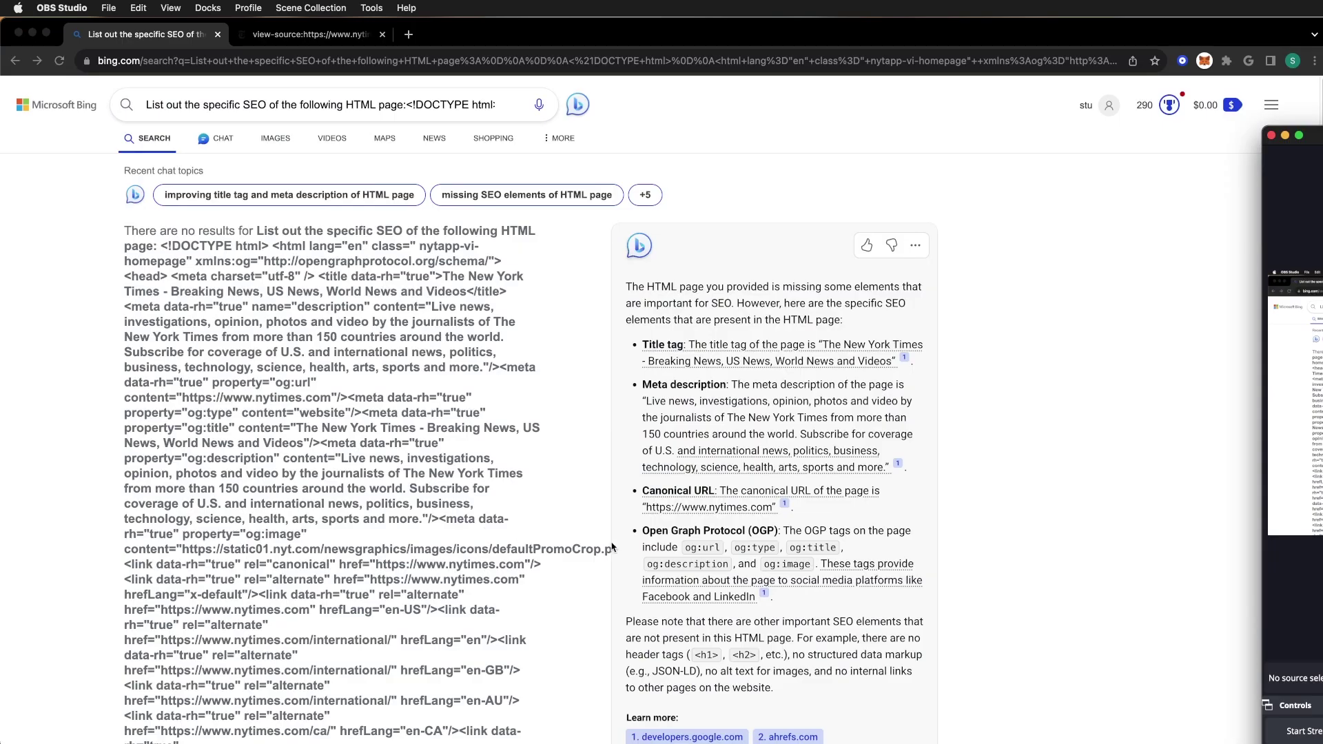
pyautogui.scroll(-2, 751, 462)
pyautogui.scroll(-2, 751, 461)
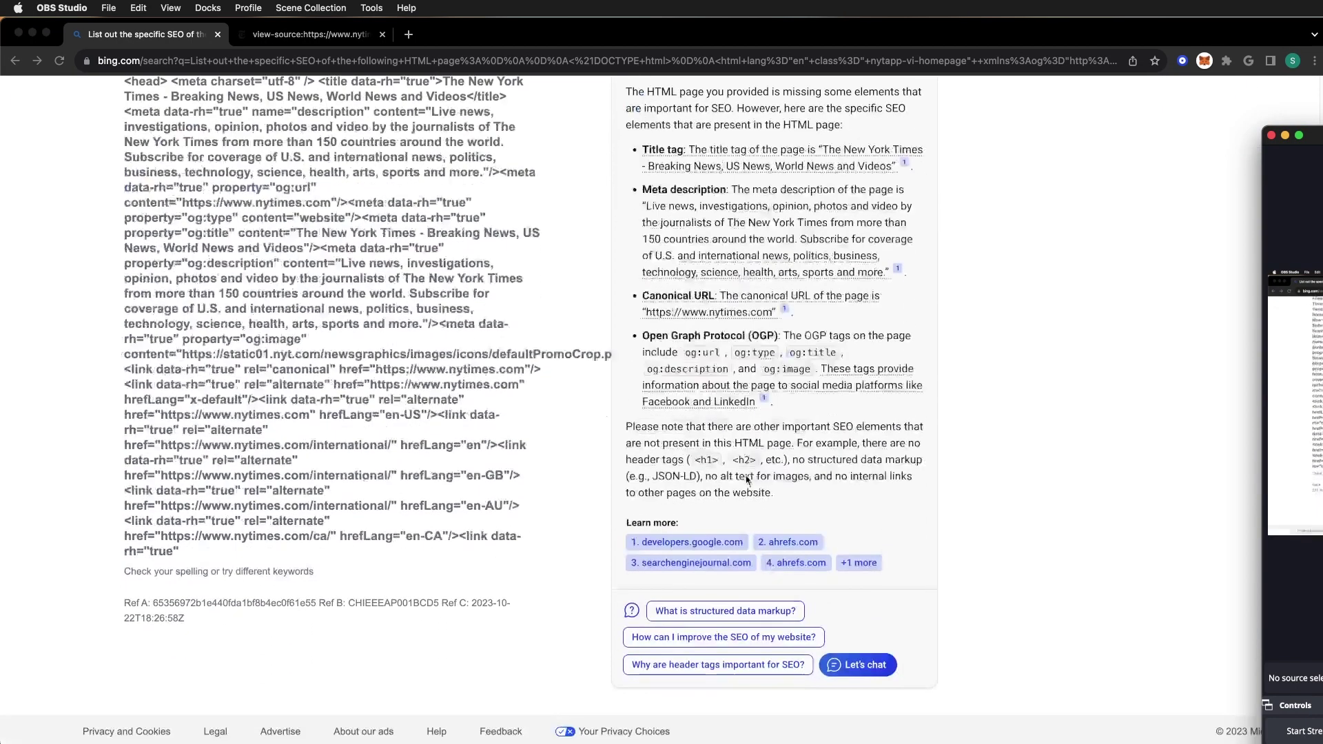
pyautogui.scroll(1, 723, 460)
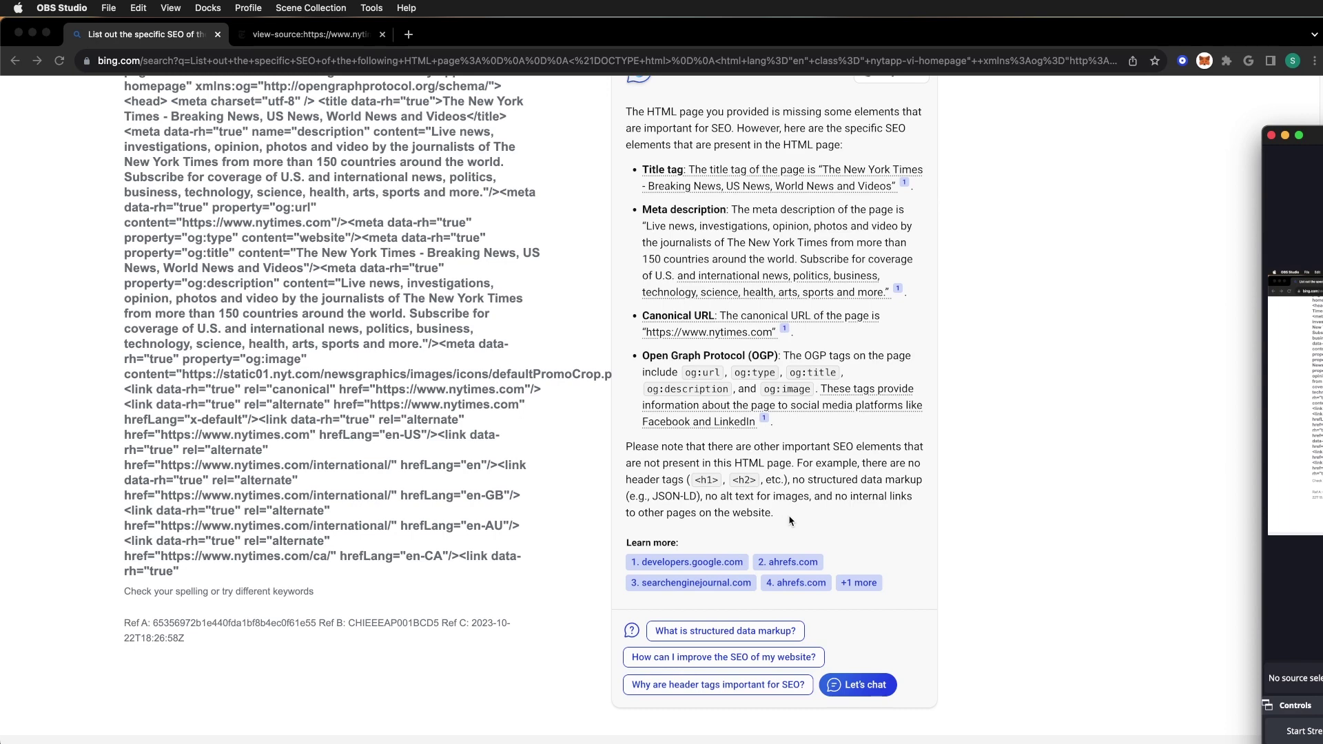
pyautogui.scroll(2, 789, 520)
pyautogui.scroll(1, 790, 520)
pyautogui.scroll(3, 789, 520)
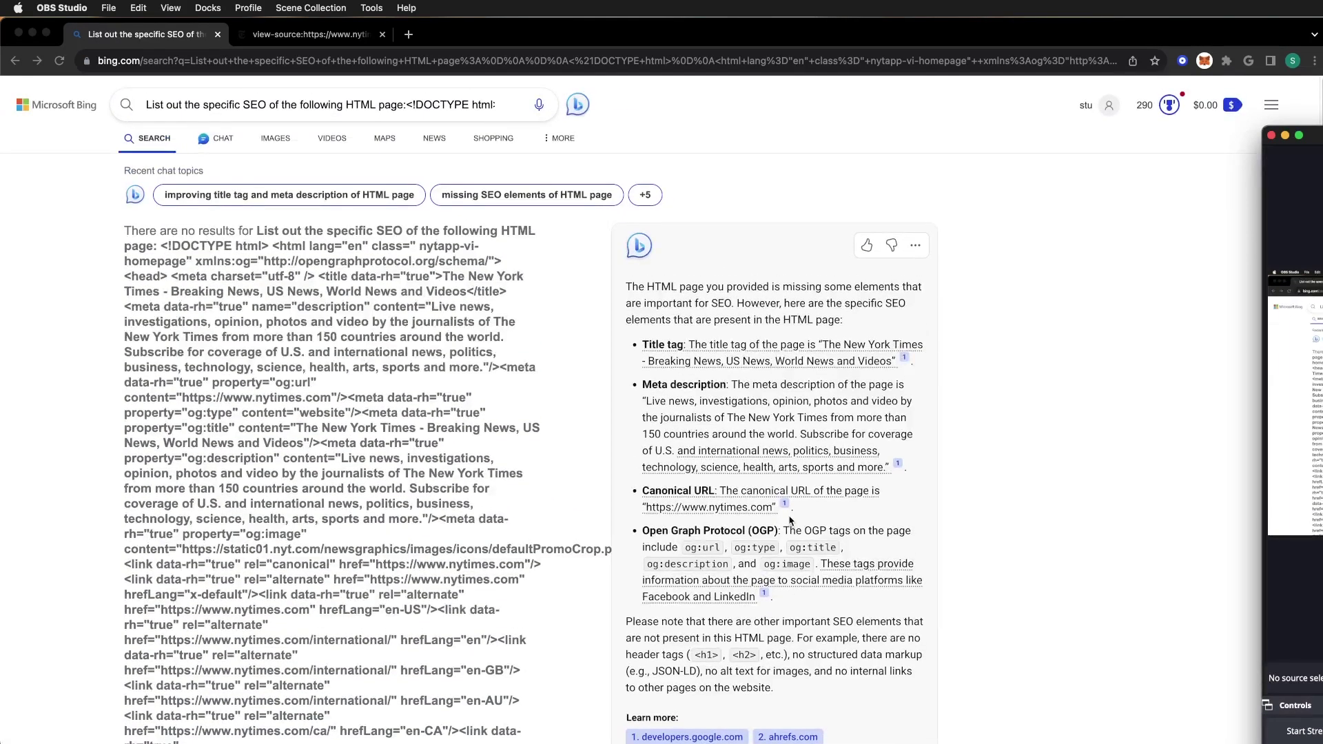